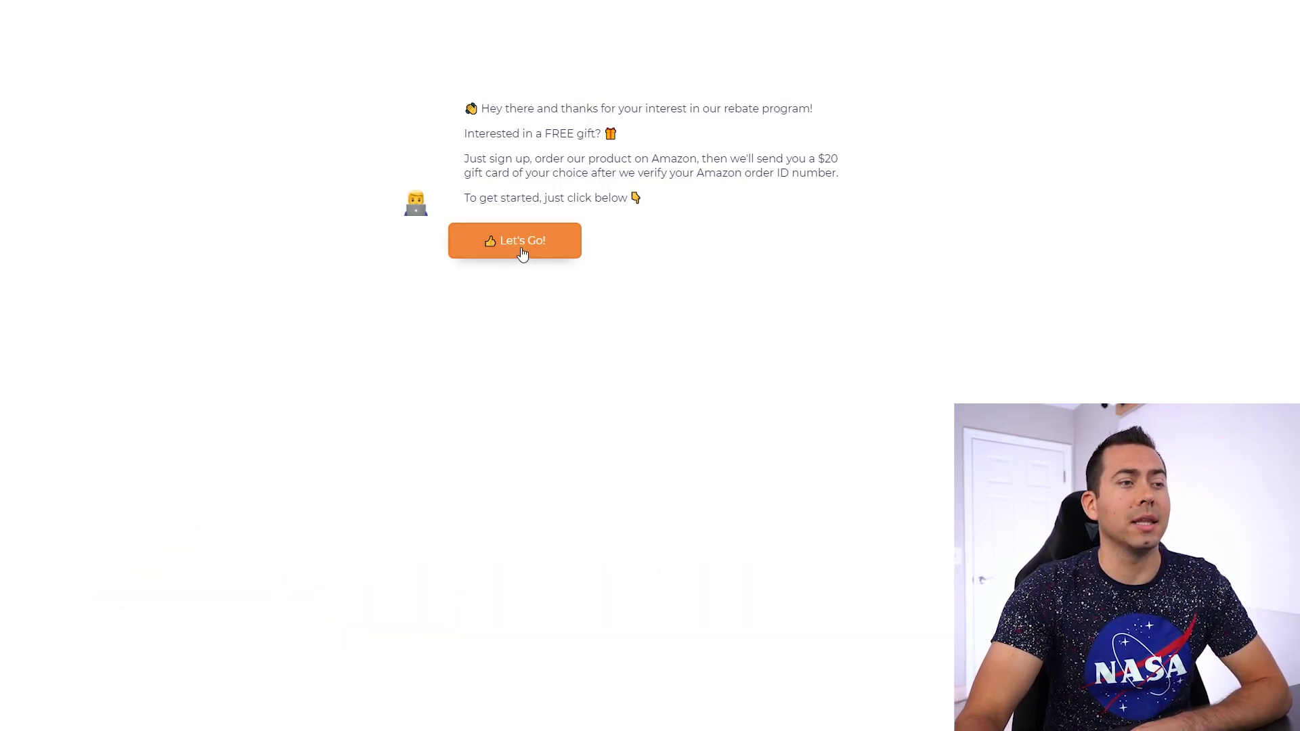
- Start the rebate chat with Let's Go and send the user's email address to the bot
click(529, 247)
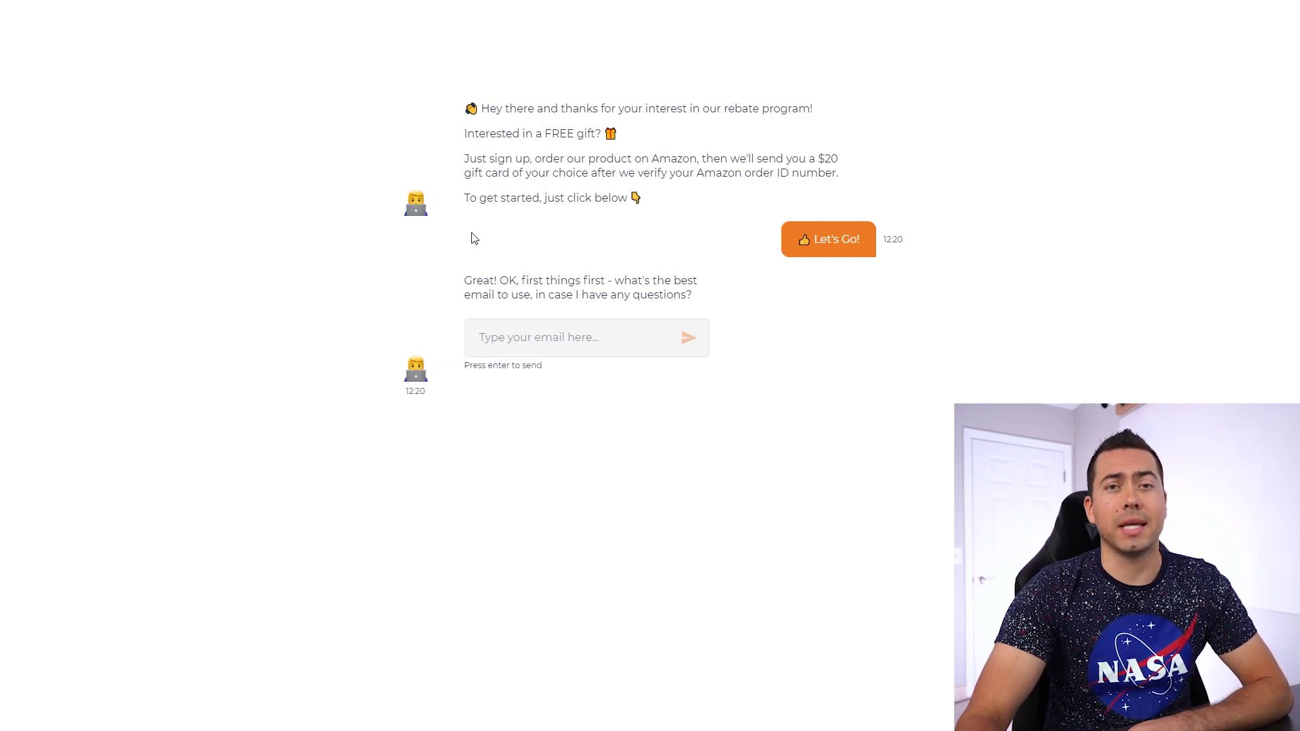
click(539, 342)
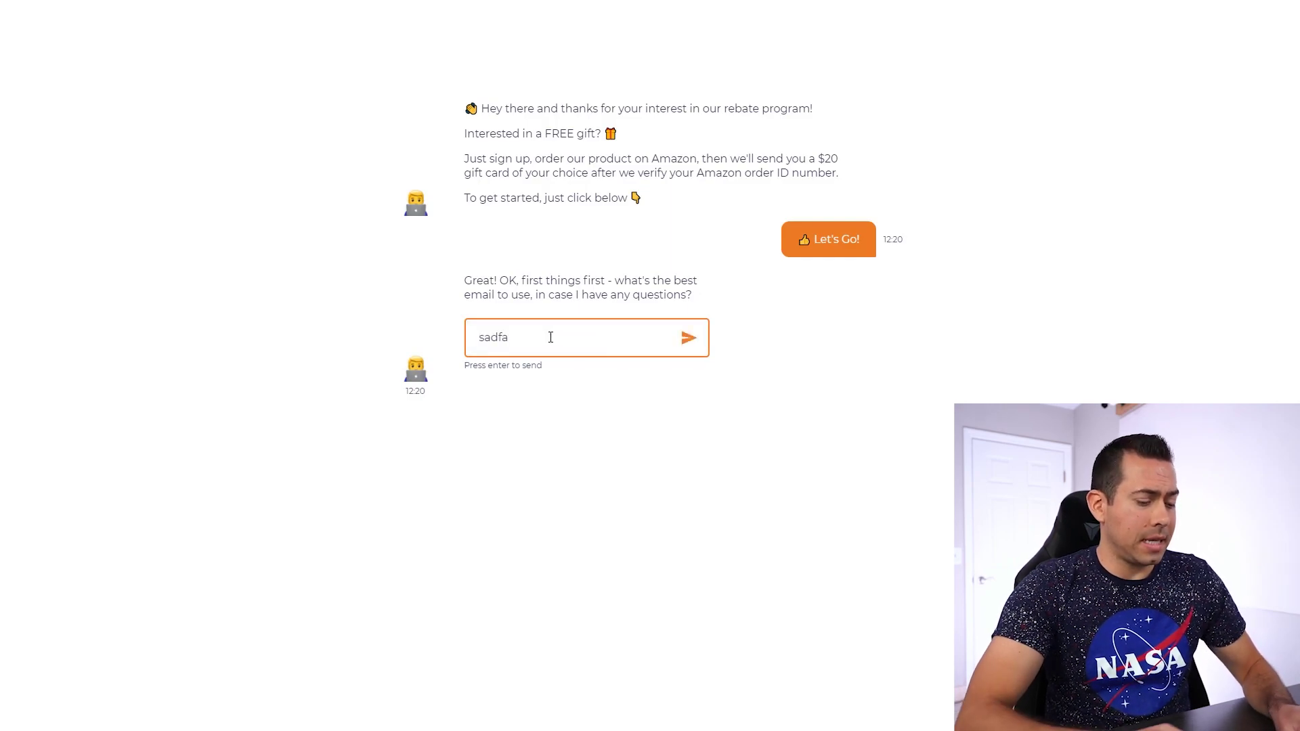
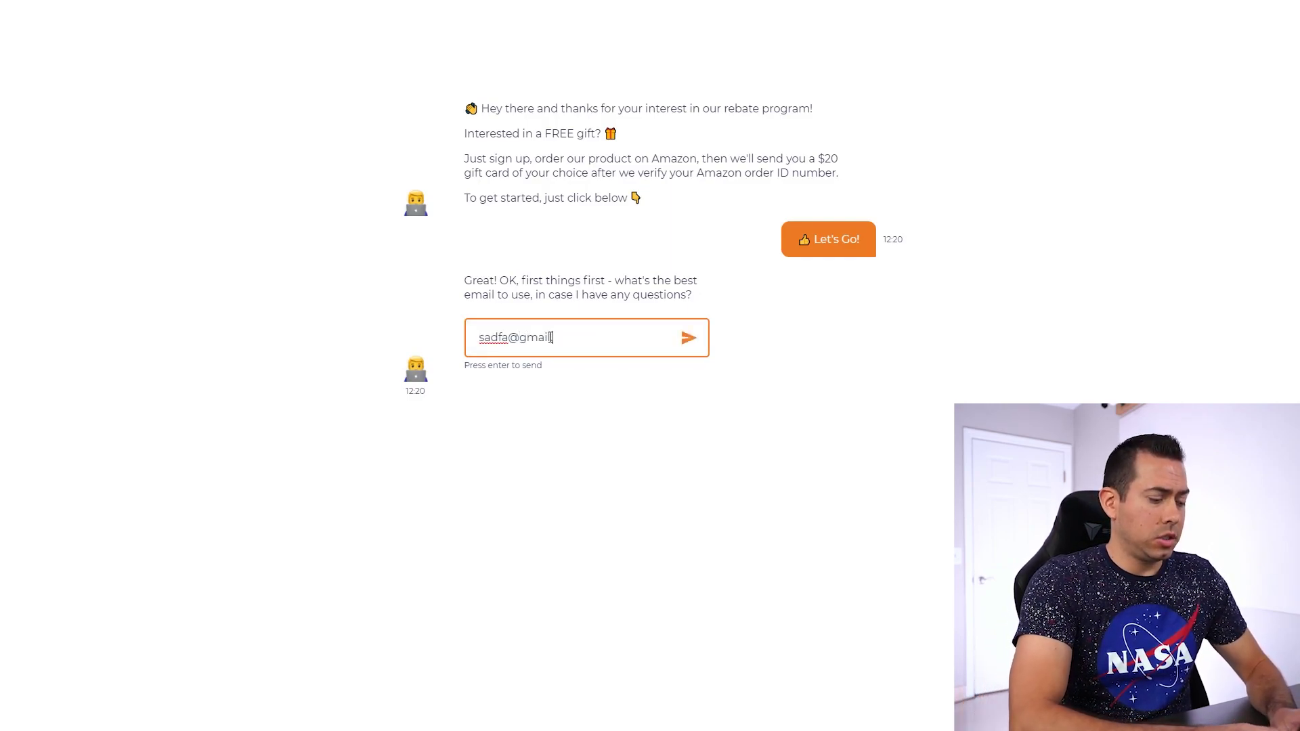
key(Return)
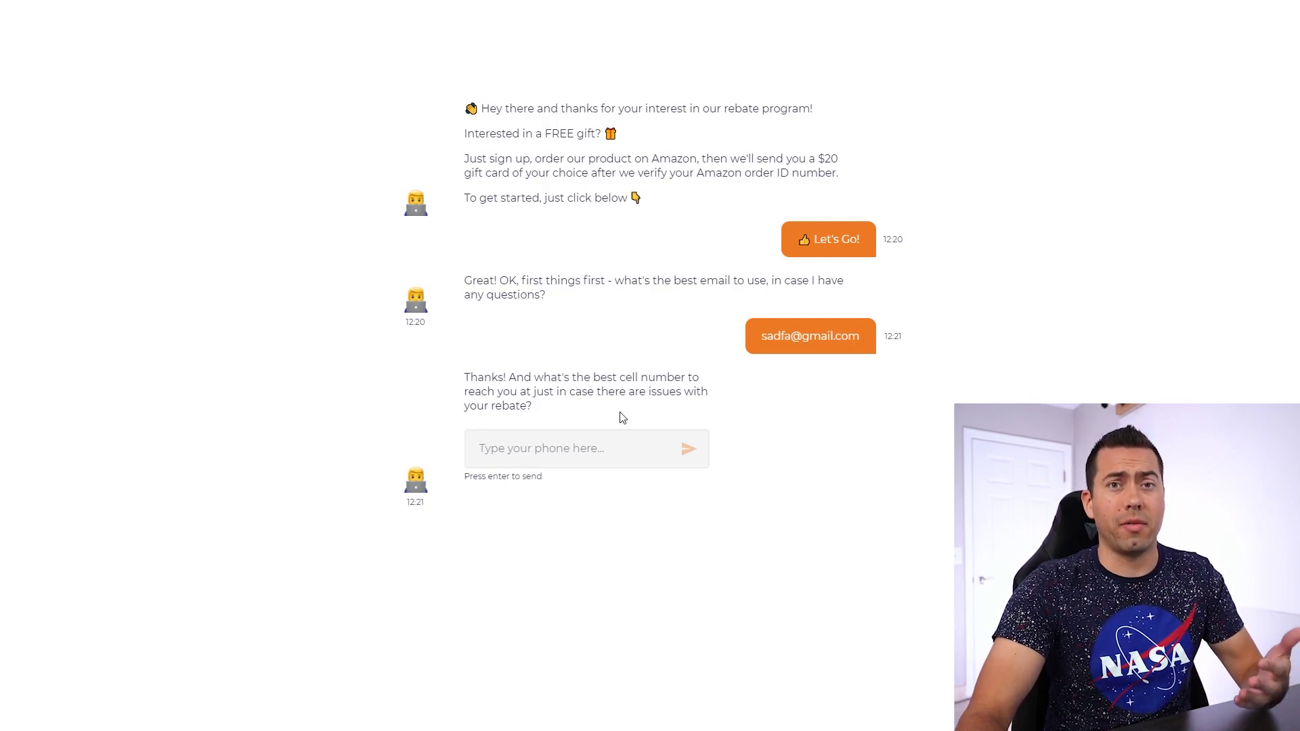
- Send the user's cell phone number in the chat's answer field
click(573, 442)
text(23452345)
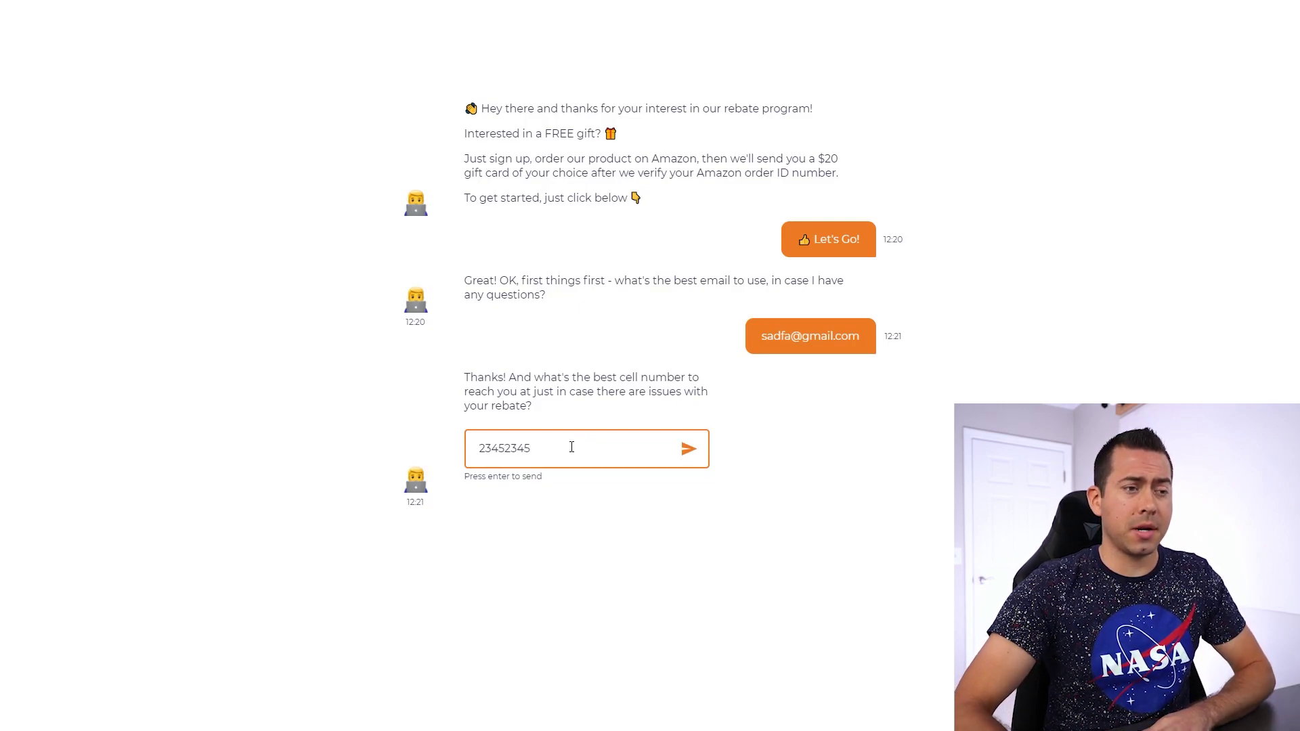
key(Return)
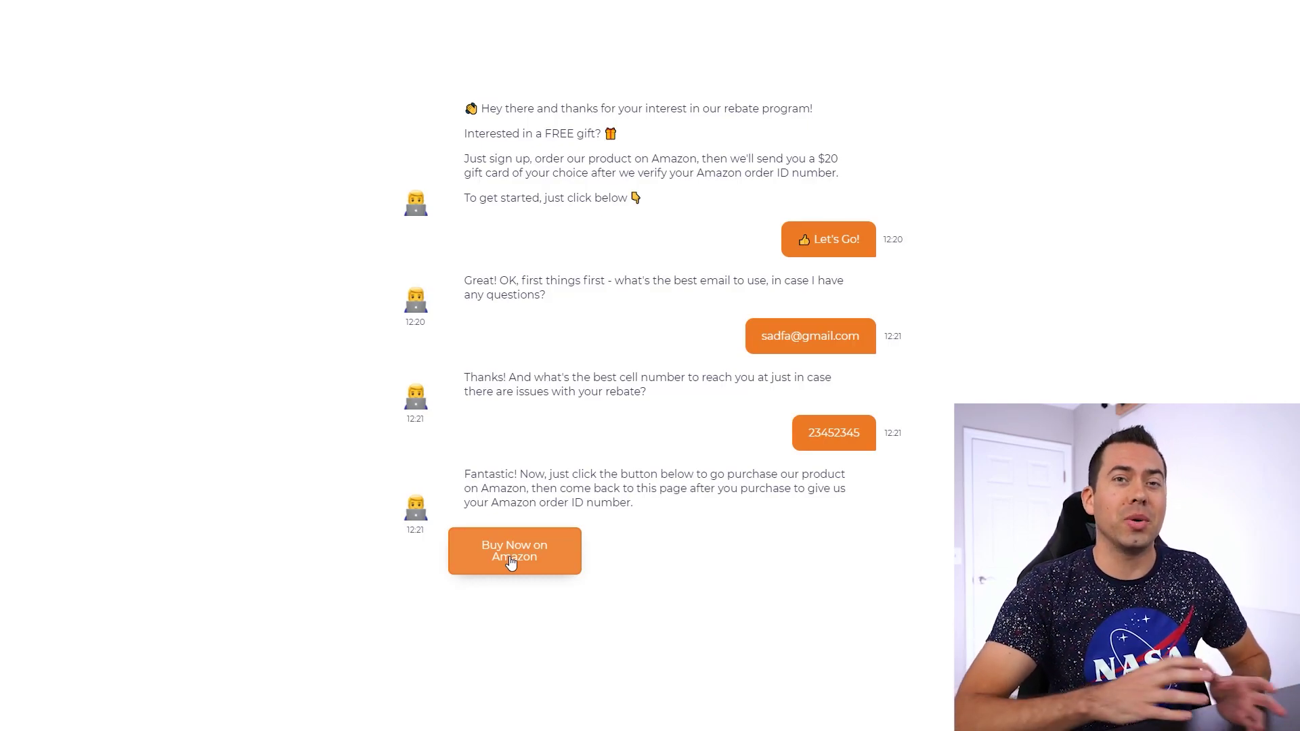
- Follow the Buy Now on Amazon link, then return and review the come-back-to-this-page message
click(514, 560)
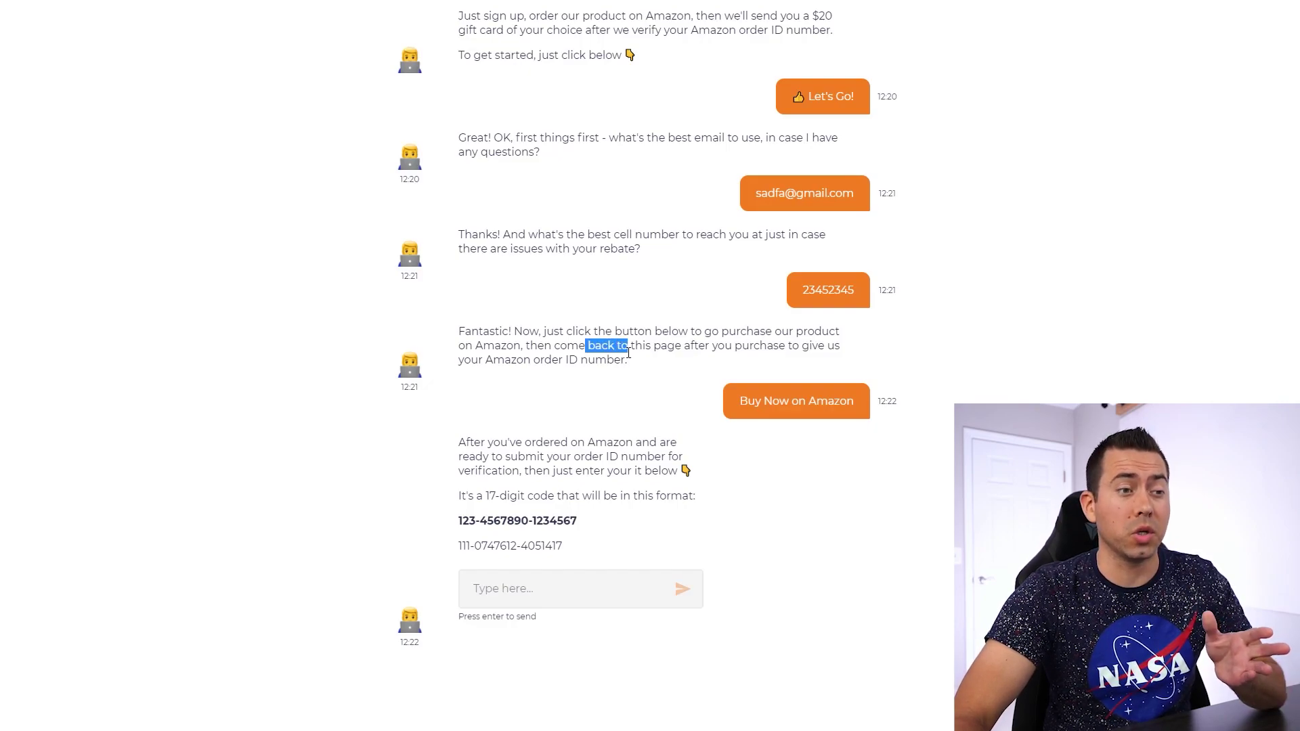
drag(567, 346, 657, 364)
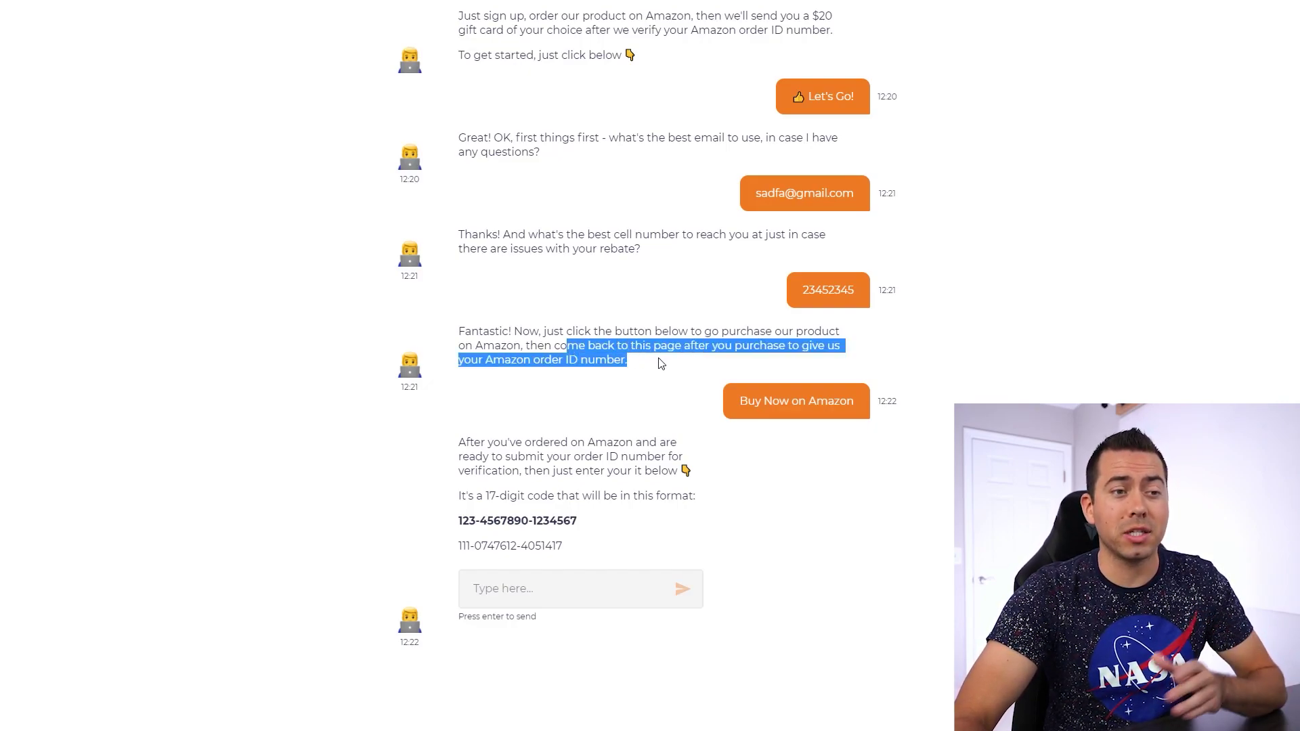
click(660, 362)
drag(486, 360, 591, 359)
click(615, 344)
click(592, 360)
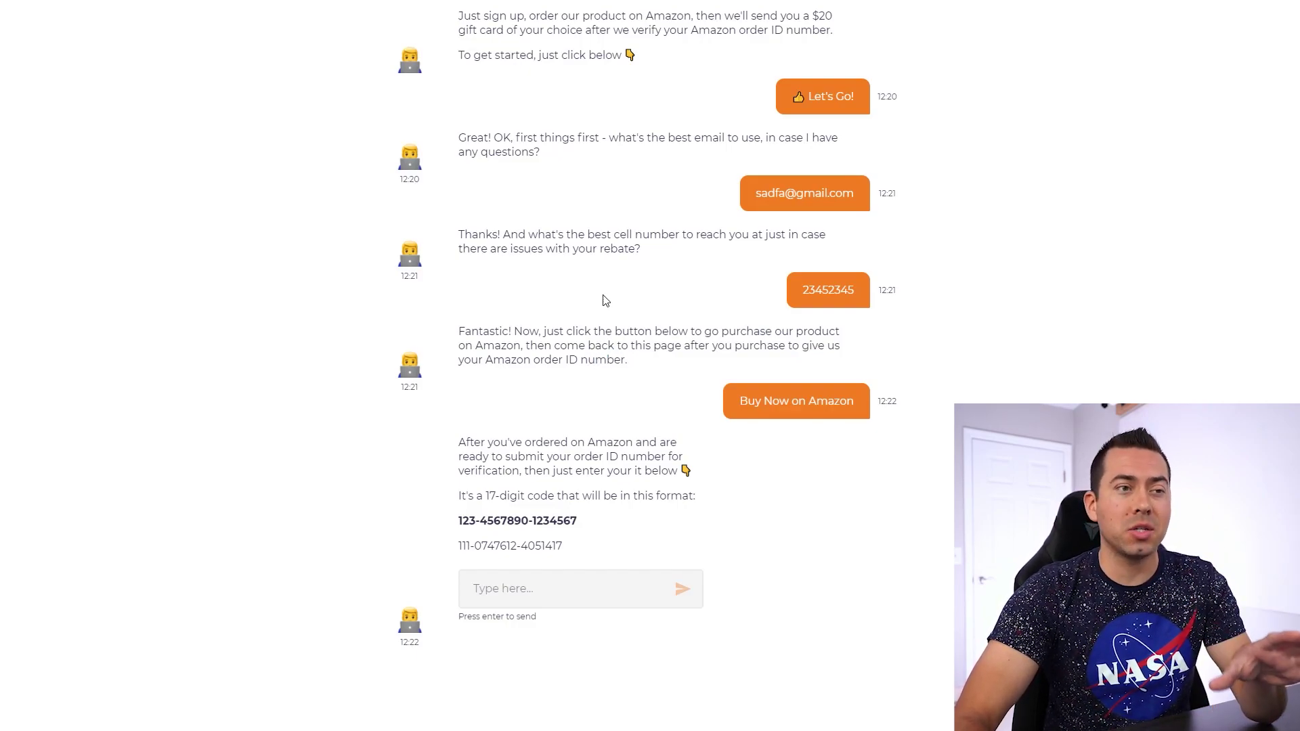
scroll(650, 217, up, 2)
scroll(803, 225, down, 2)
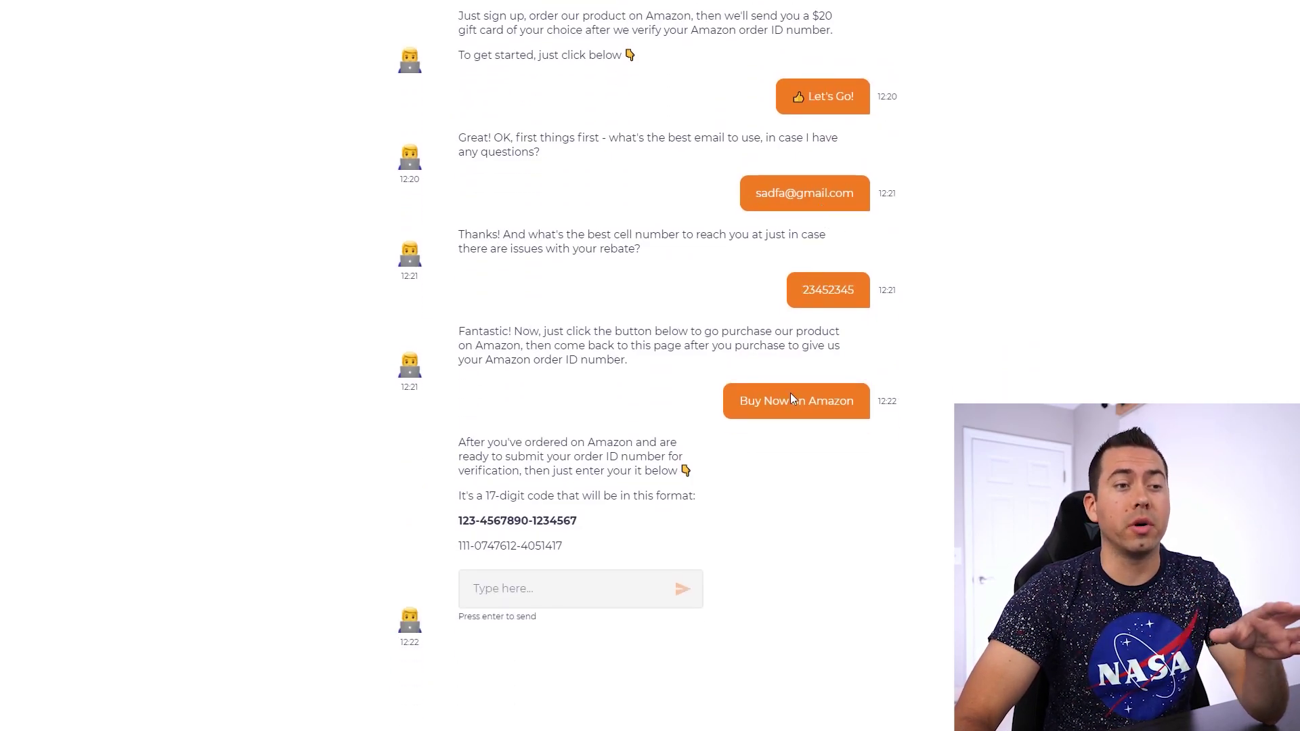
- Review the order ID instructions and select the 17-digit sample order ID
drag(470, 442, 617, 485)
click(559, 457)
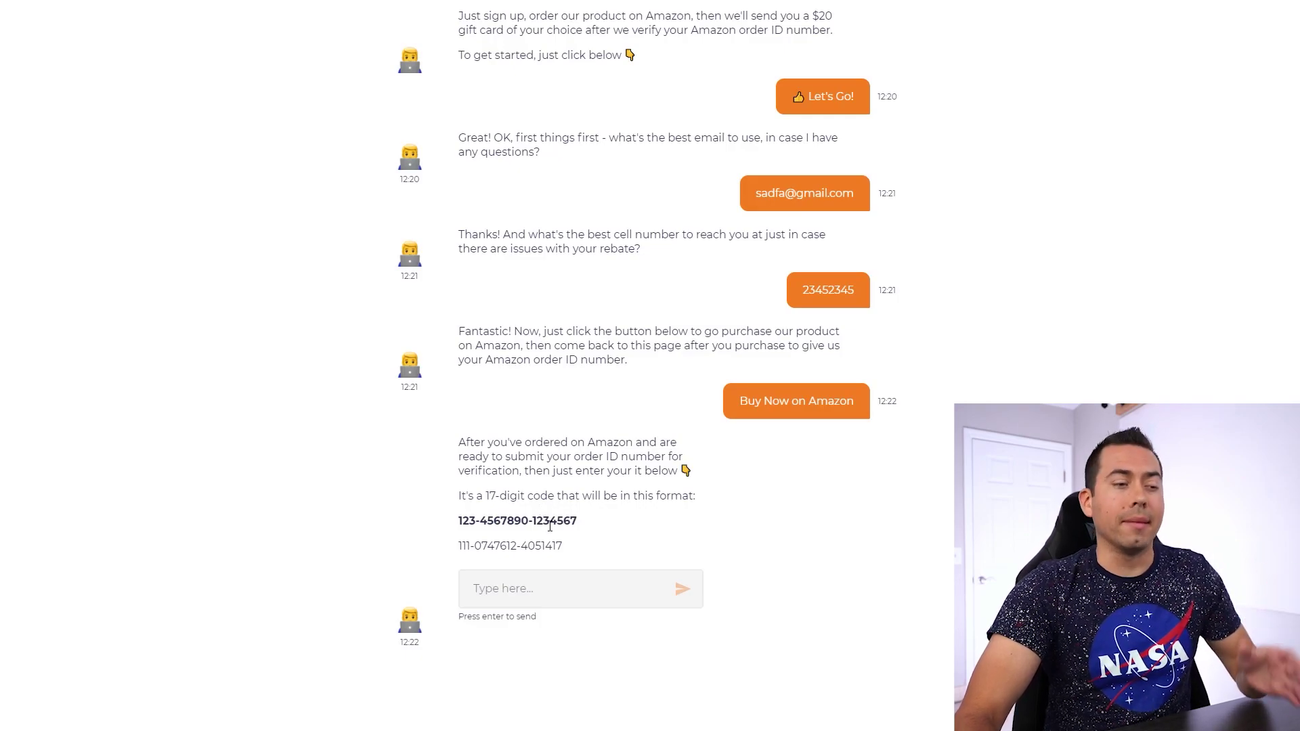
drag(458, 524, 576, 523)
drag(562, 545, 458, 546)
click(588, 472)
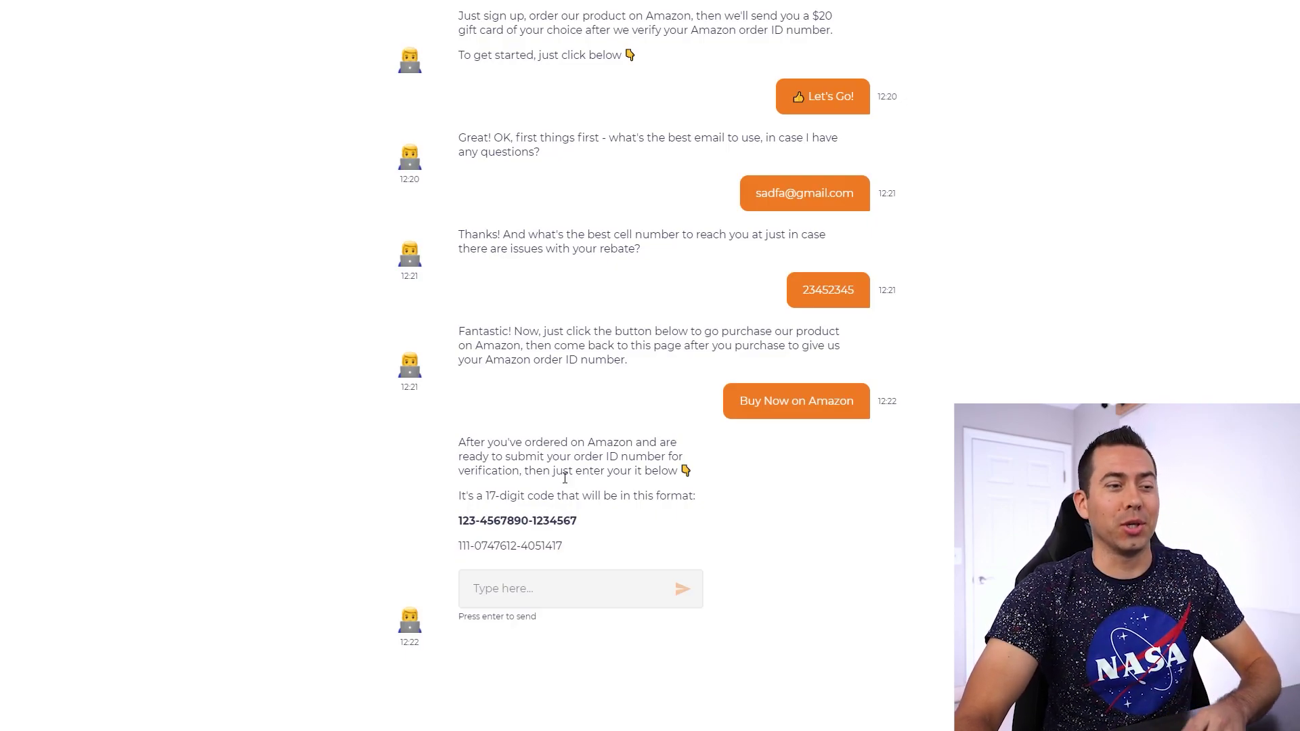
drag(561, 546, 460, 547)
key(ctrl+c)
- Paste the copied sample order ID into the answer field and send it
click(542, 592)
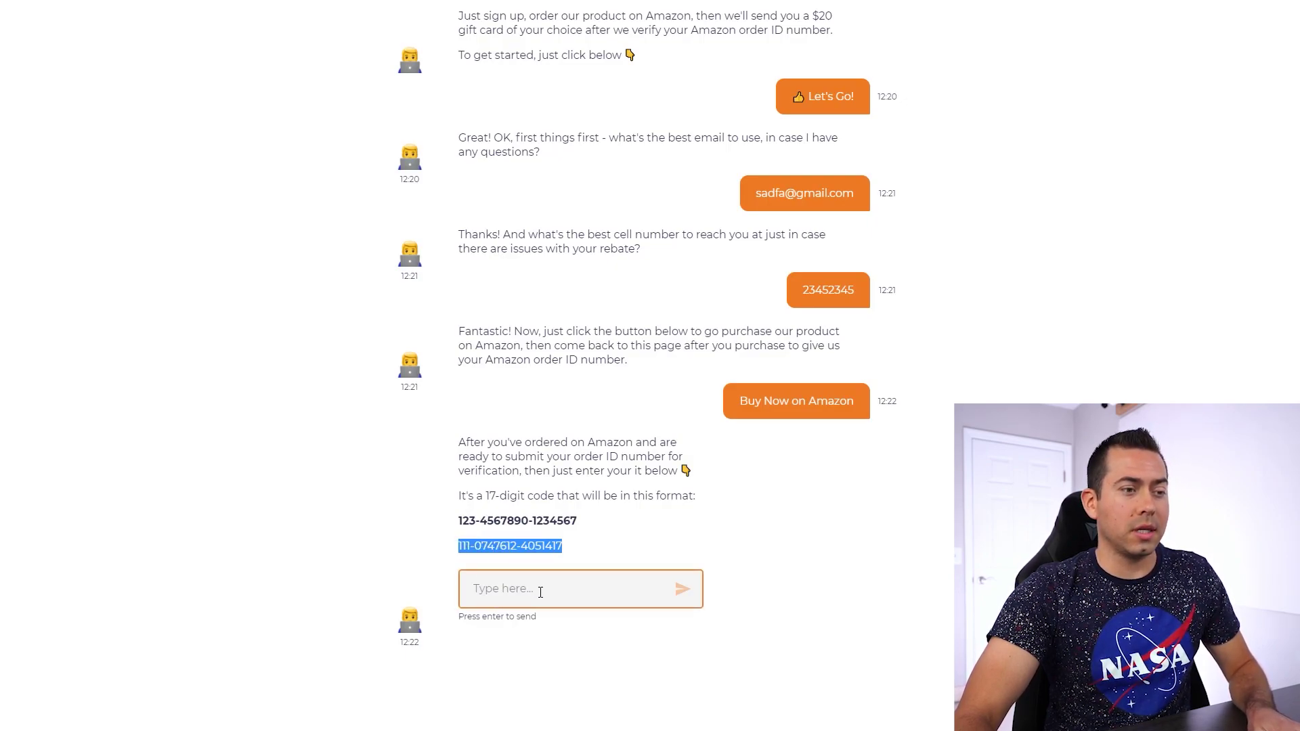
key(ctrl+v)
key(Return)
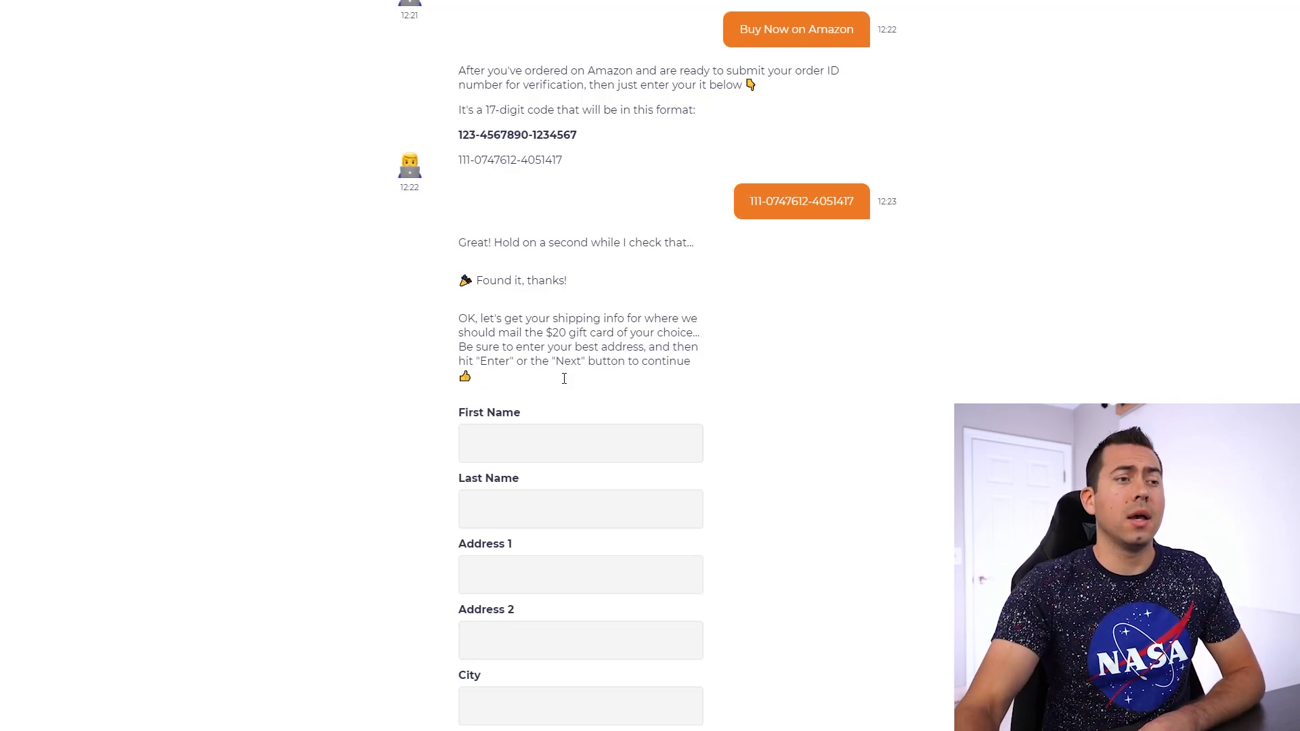
scroll(577, 339, down, 2)
drag(476, 145, 595, 149)
click(594, 150)
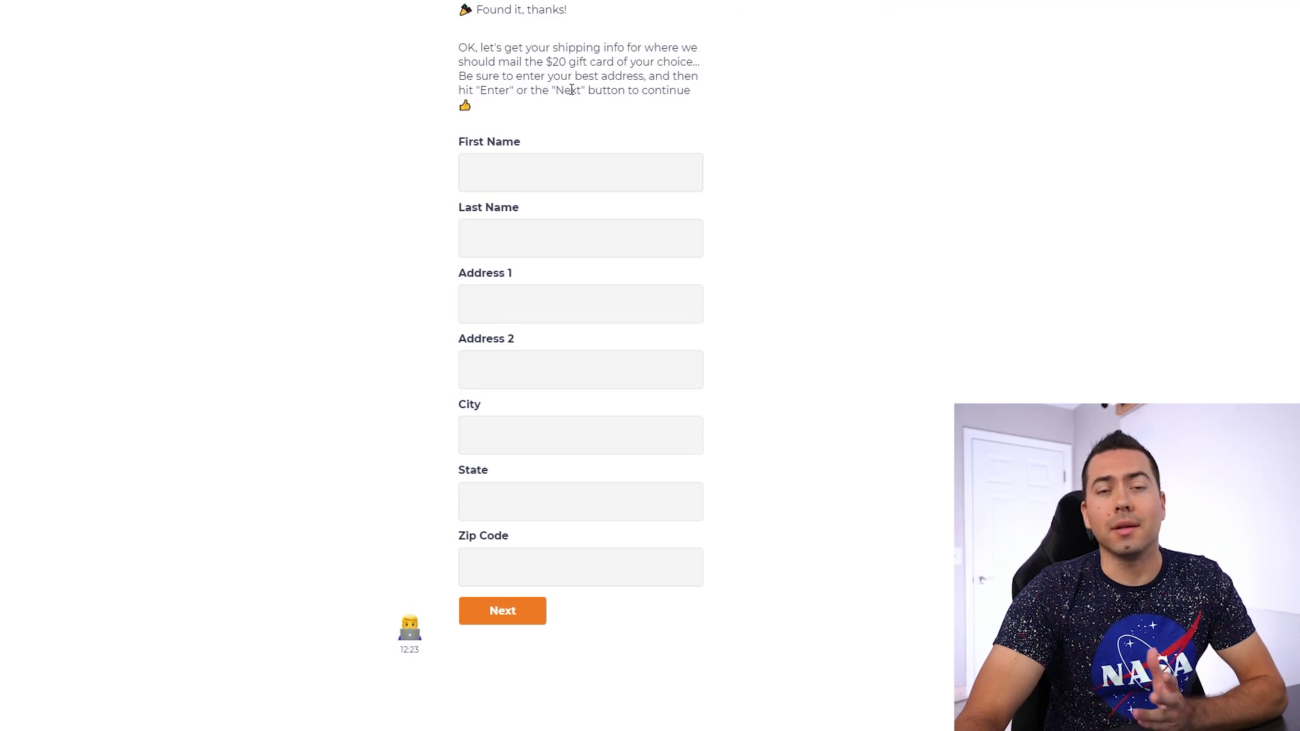
click(512, 174)
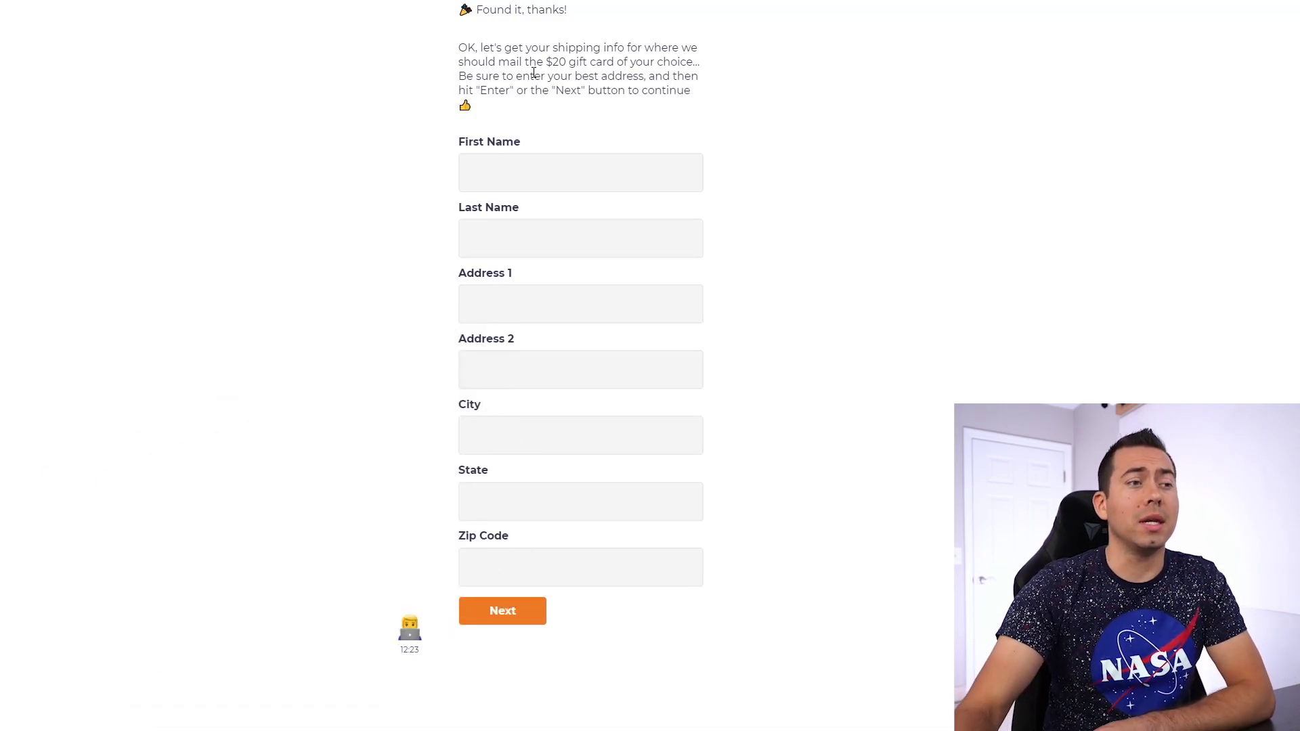
click(535, 177)
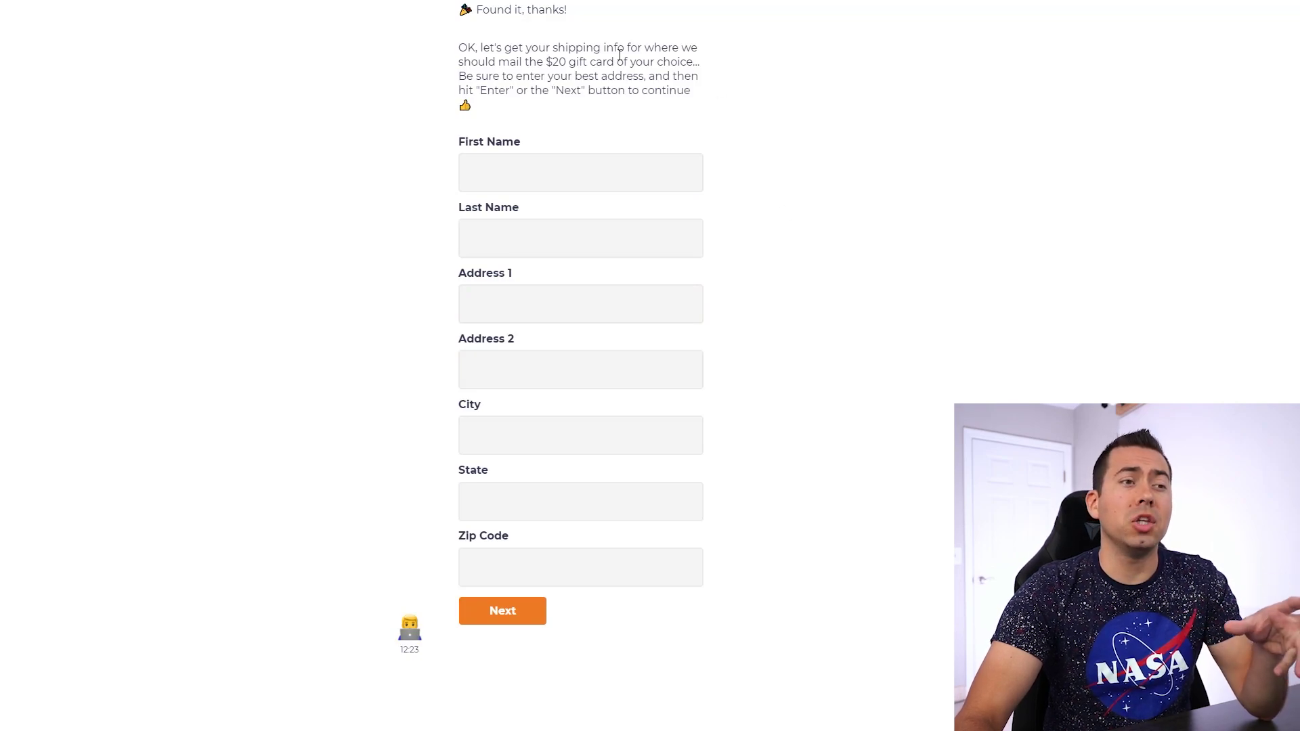
drag(569, 61, 709, 67)
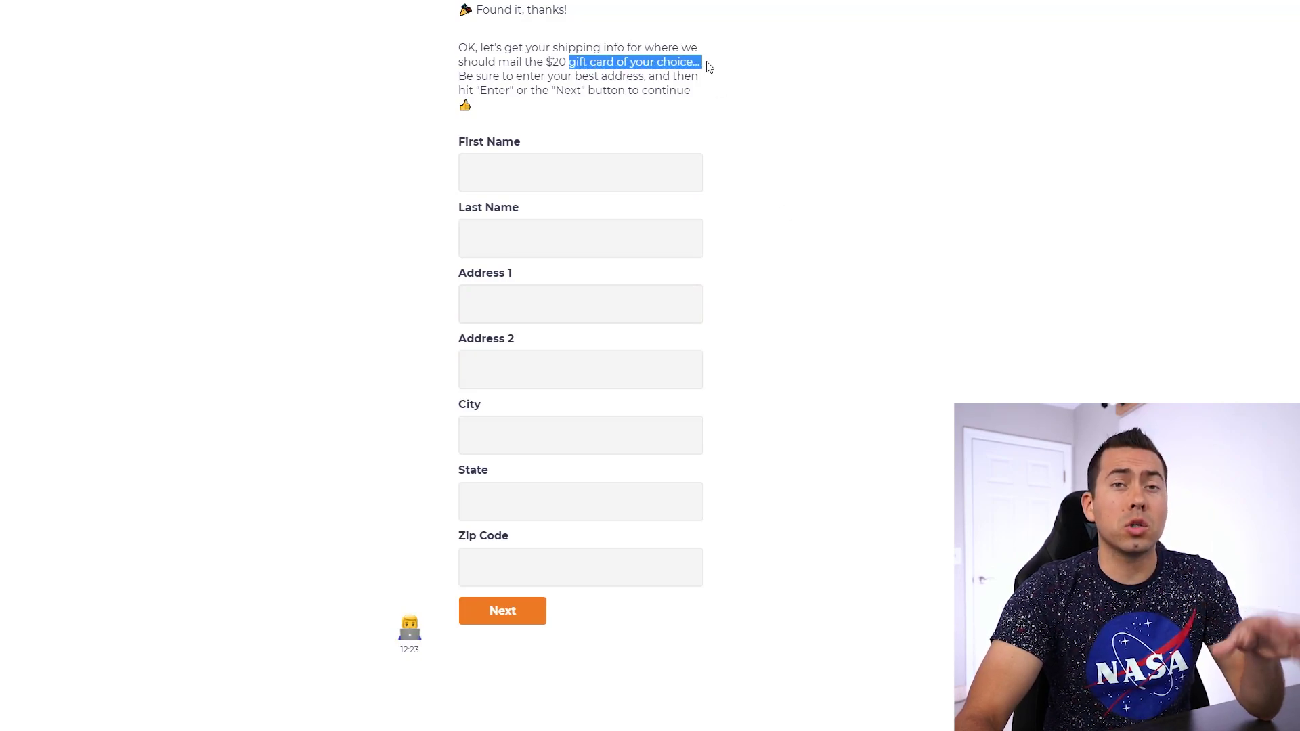
click(710, 66)
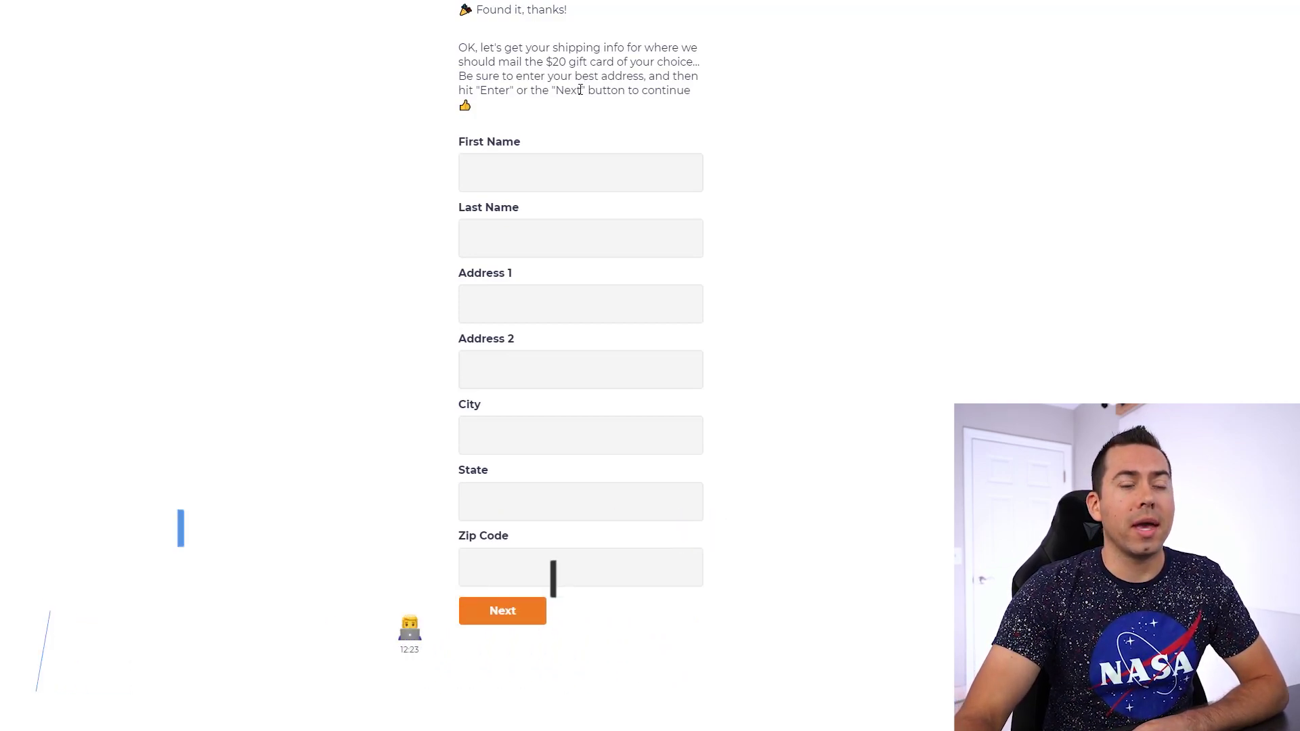
- Fill in the name, street, city, state and zip fields, then submit with Next
click(555, 180)
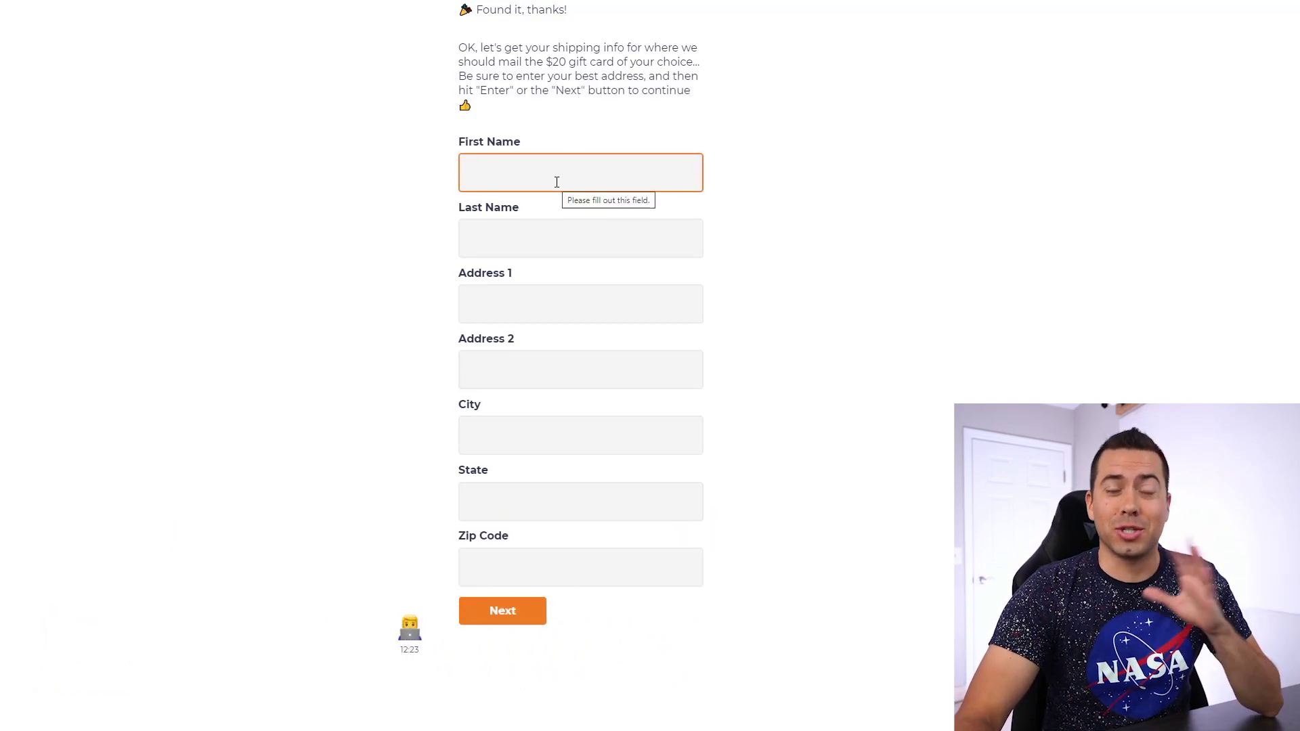
click(700, 209)
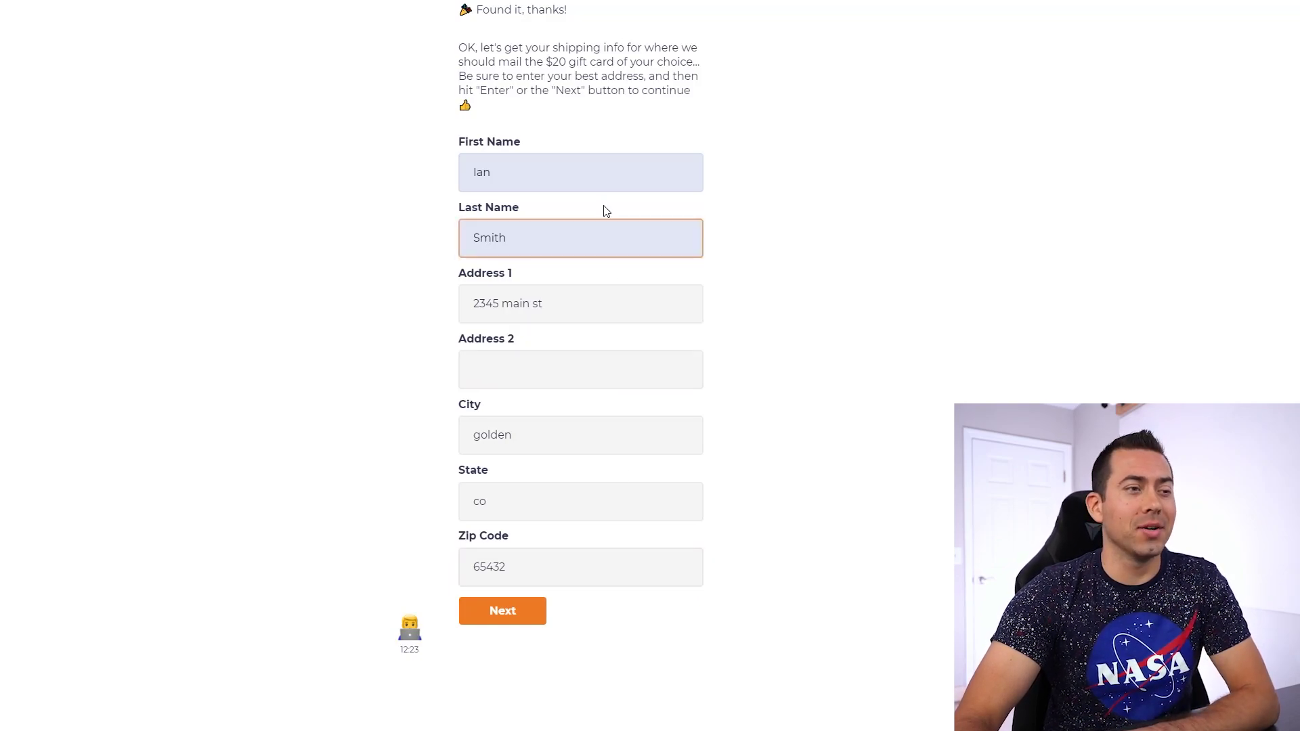
click(518, 616)
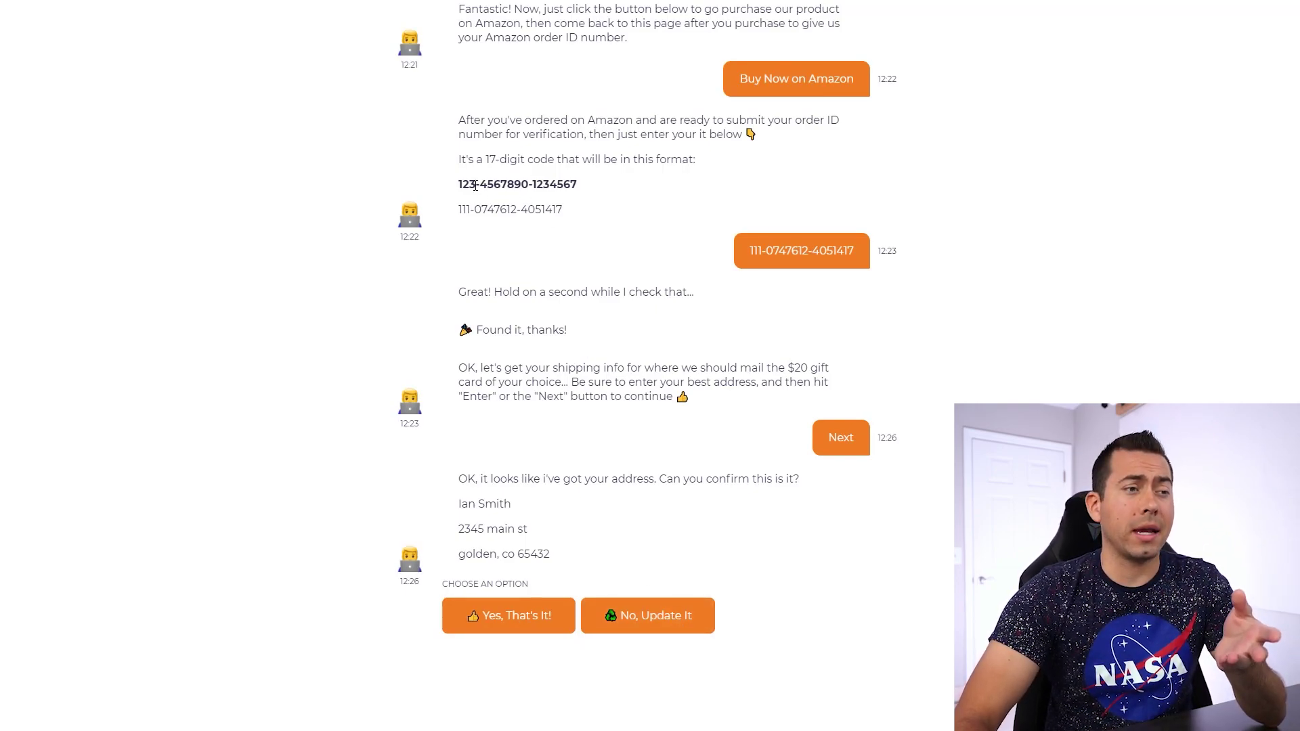
drag(460, 185, 460, 186)
click(581, 188)
click(460, 187)
drag(478, 292, 591, 292)
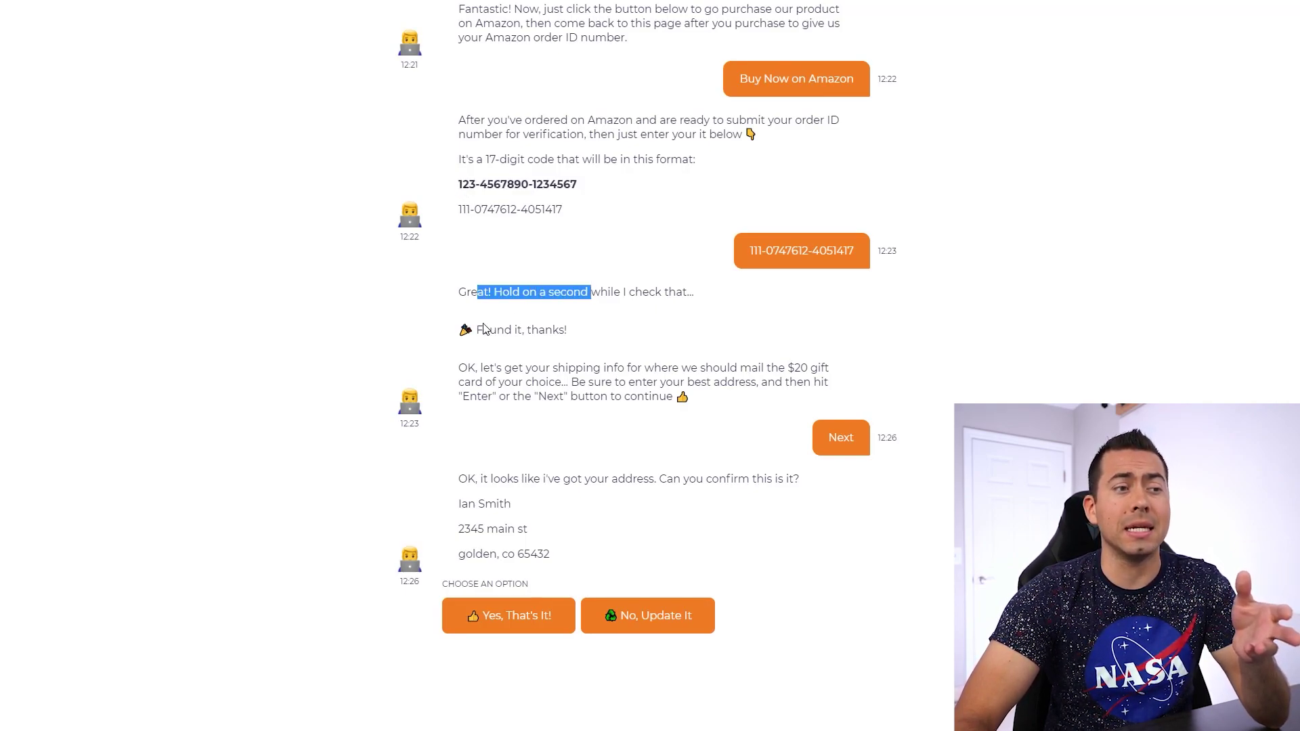
drag(484, 330, 569, 337)
click(530, 330)
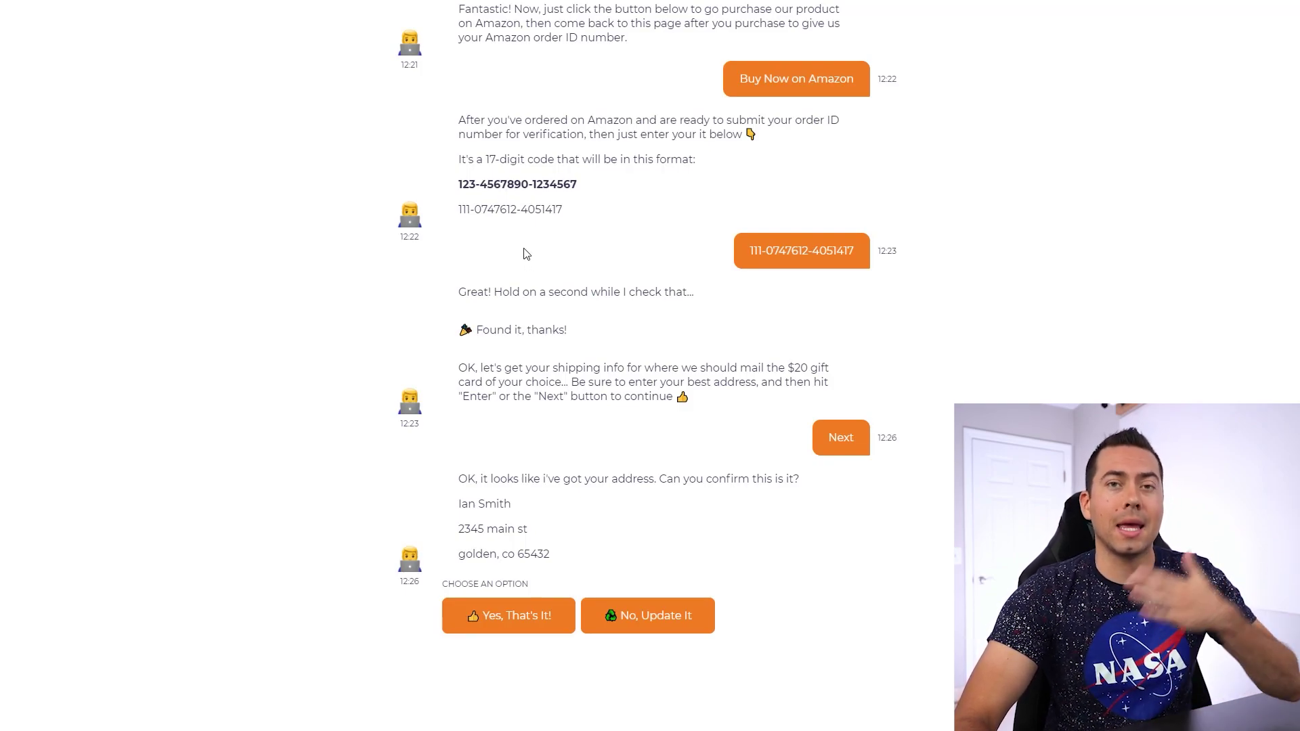
drag(479, 185, 552, 189)
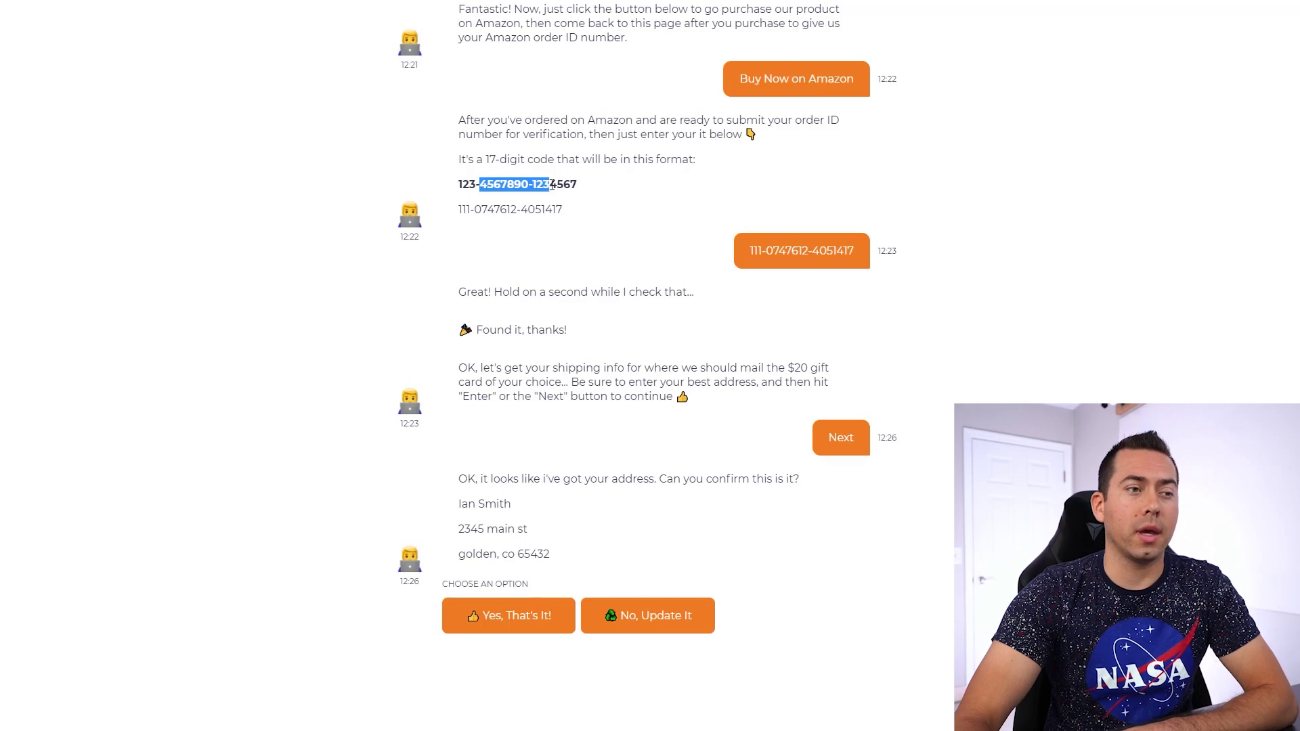
click(557, 185)
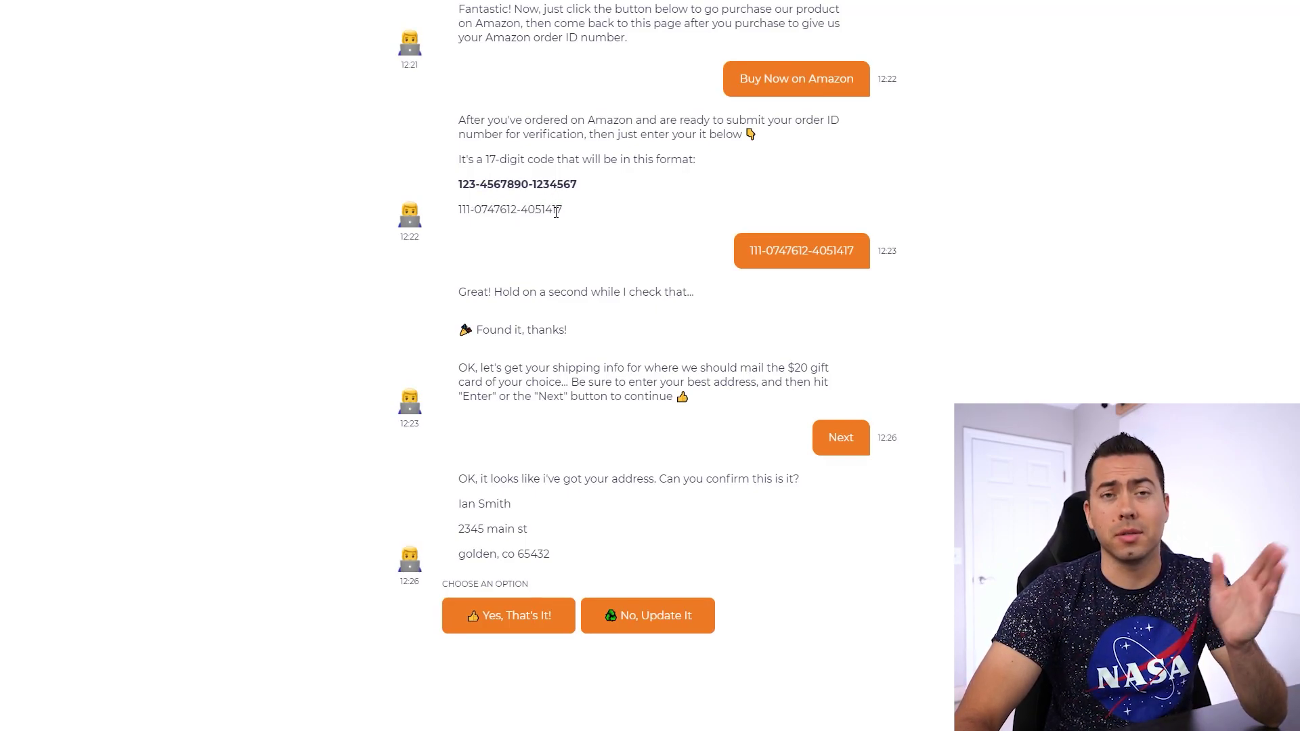
drag(510, 160, 626, 161)
click(586, 162)
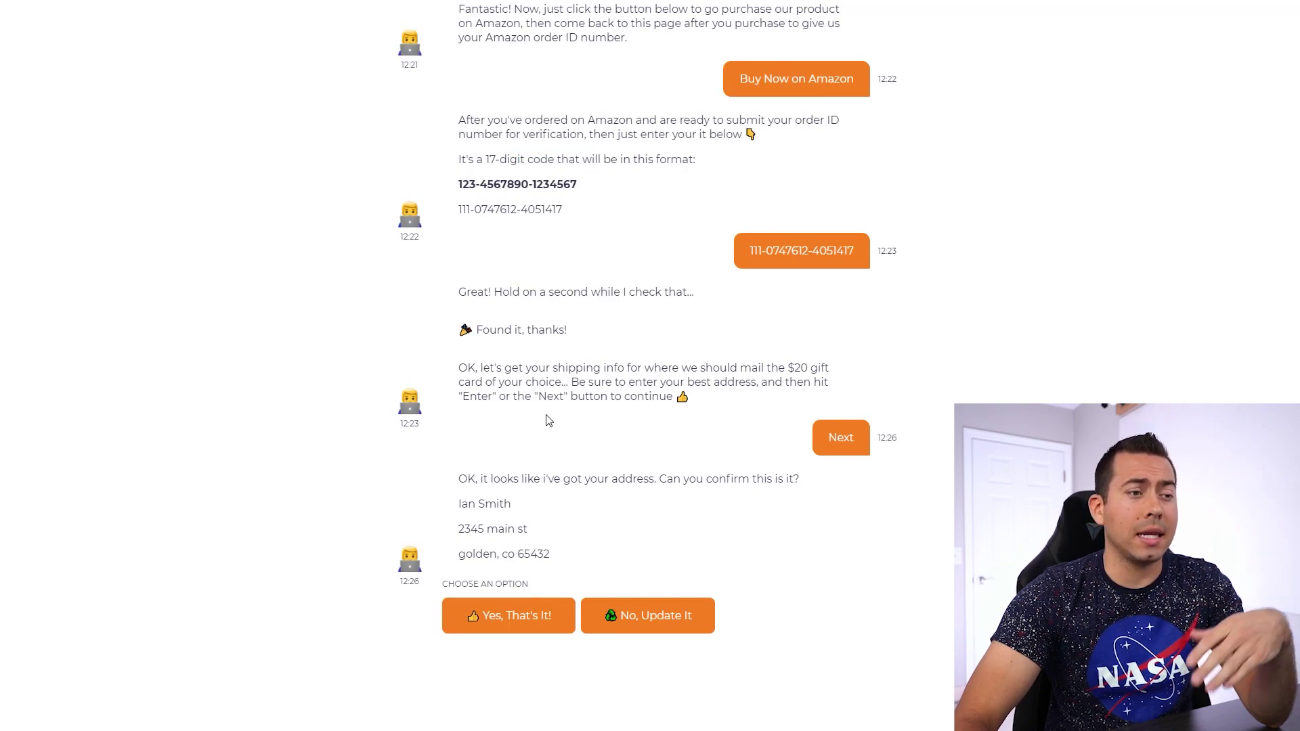
drag(494, 479, 528, 552)
click(518, 535)
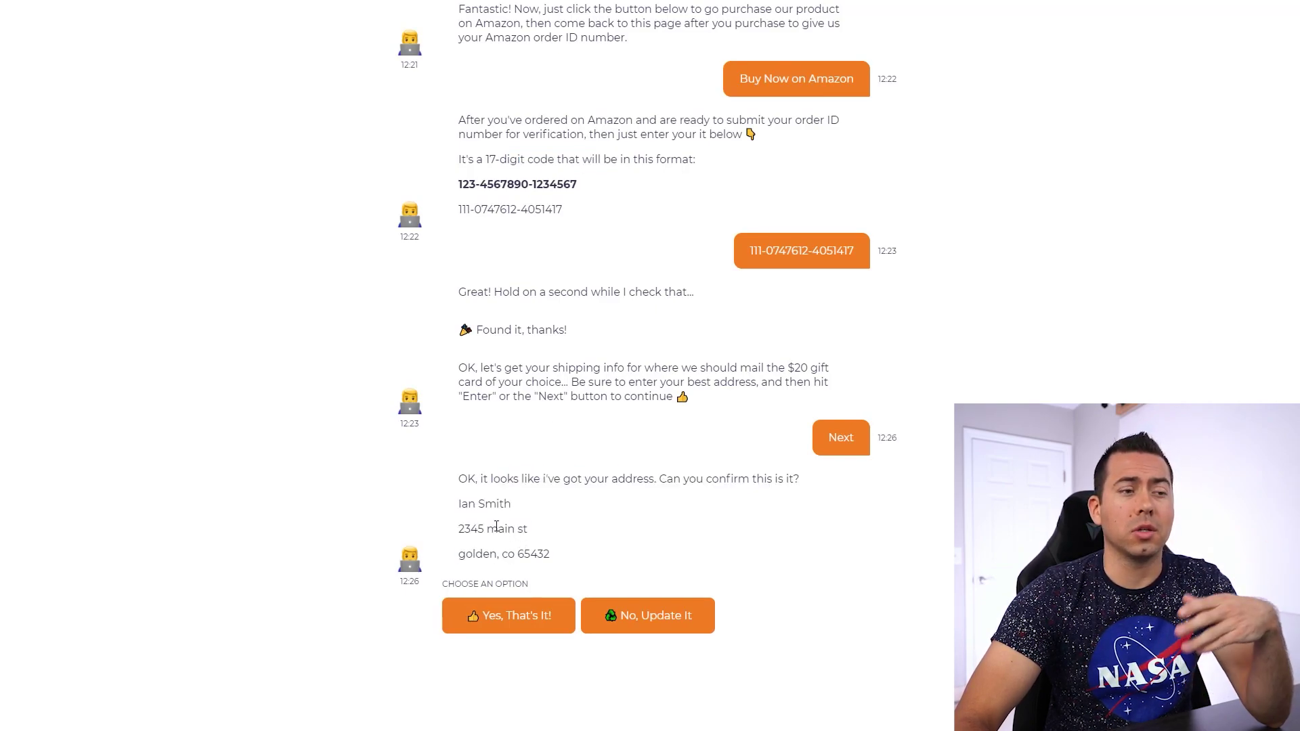
- Answer the address check with 'Yes, That's It!'
click(508, 618)
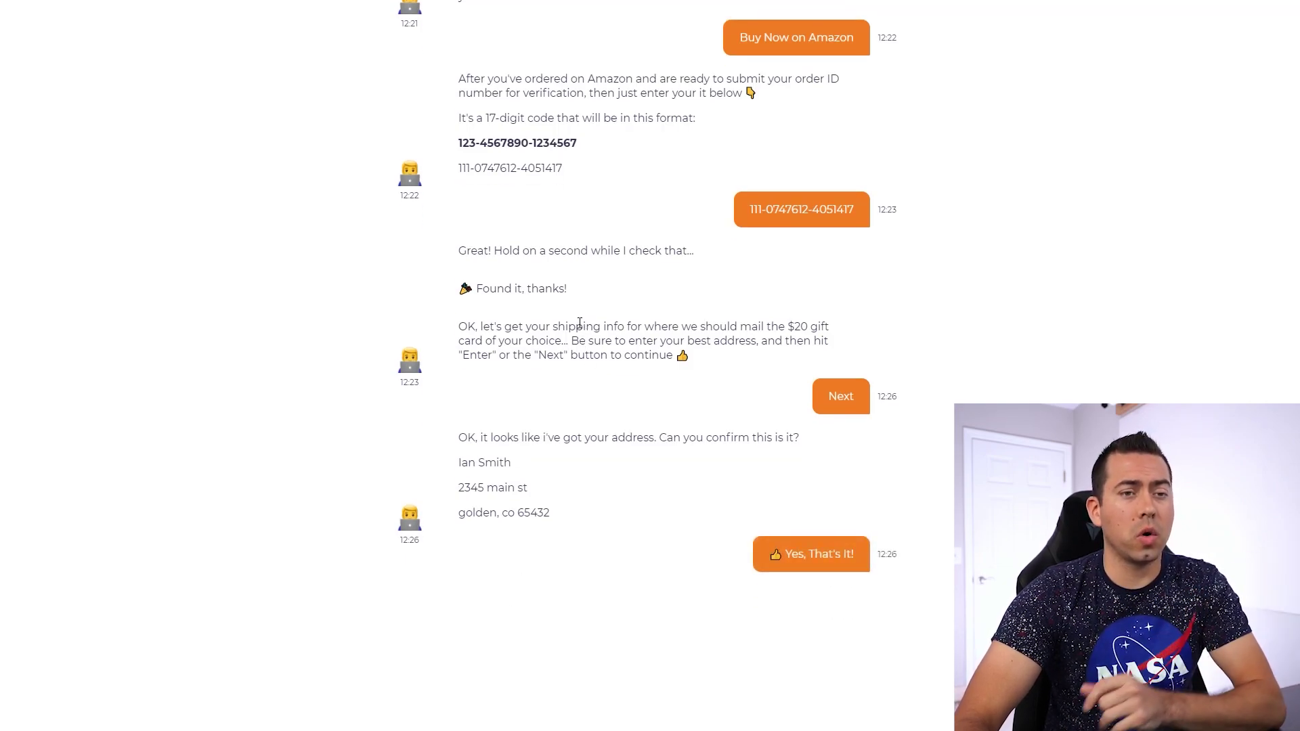